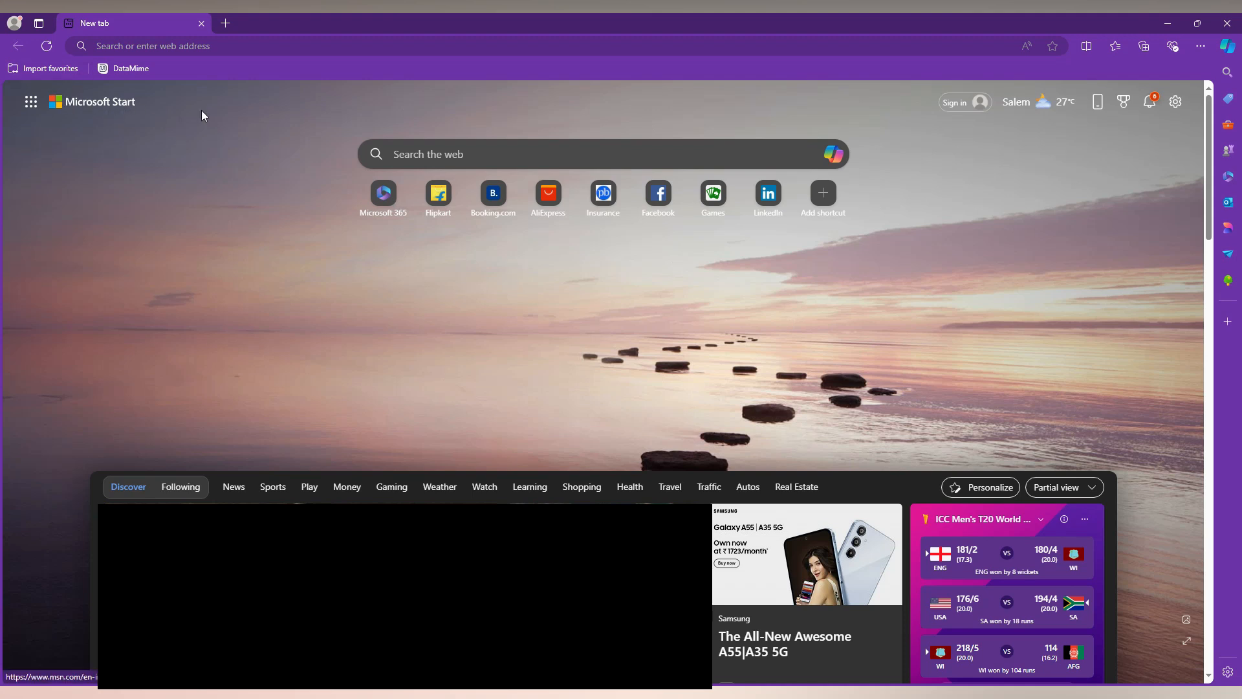
# Set the new tab page's Region & language to United States (español) via Page settings.
pyautogui.click(1178, 103)
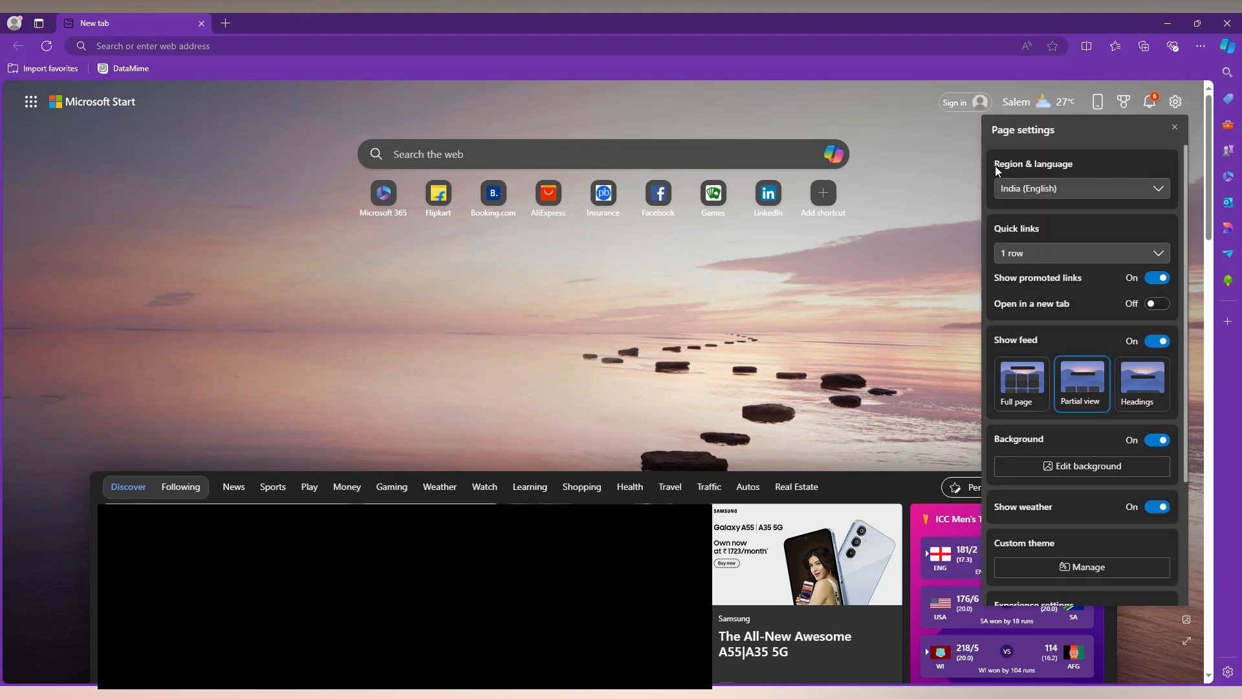
pyautogui.click(1159, 194)
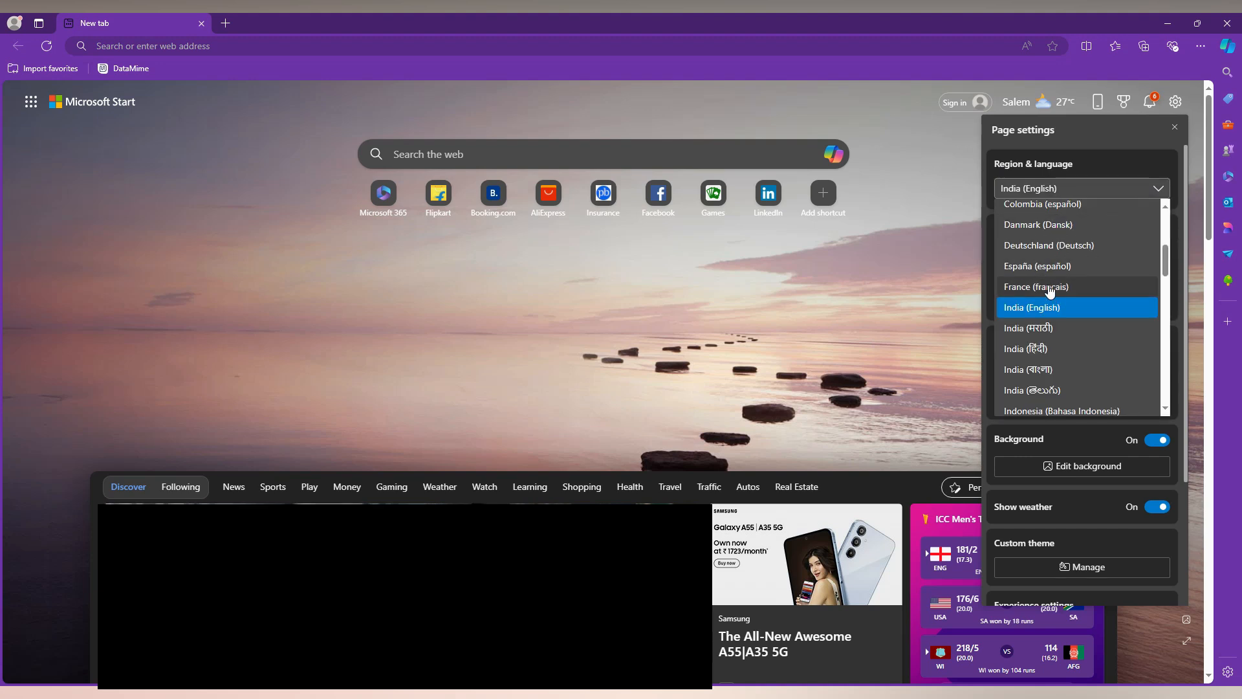
pyautogui.scroll(-4, 1050, 321)
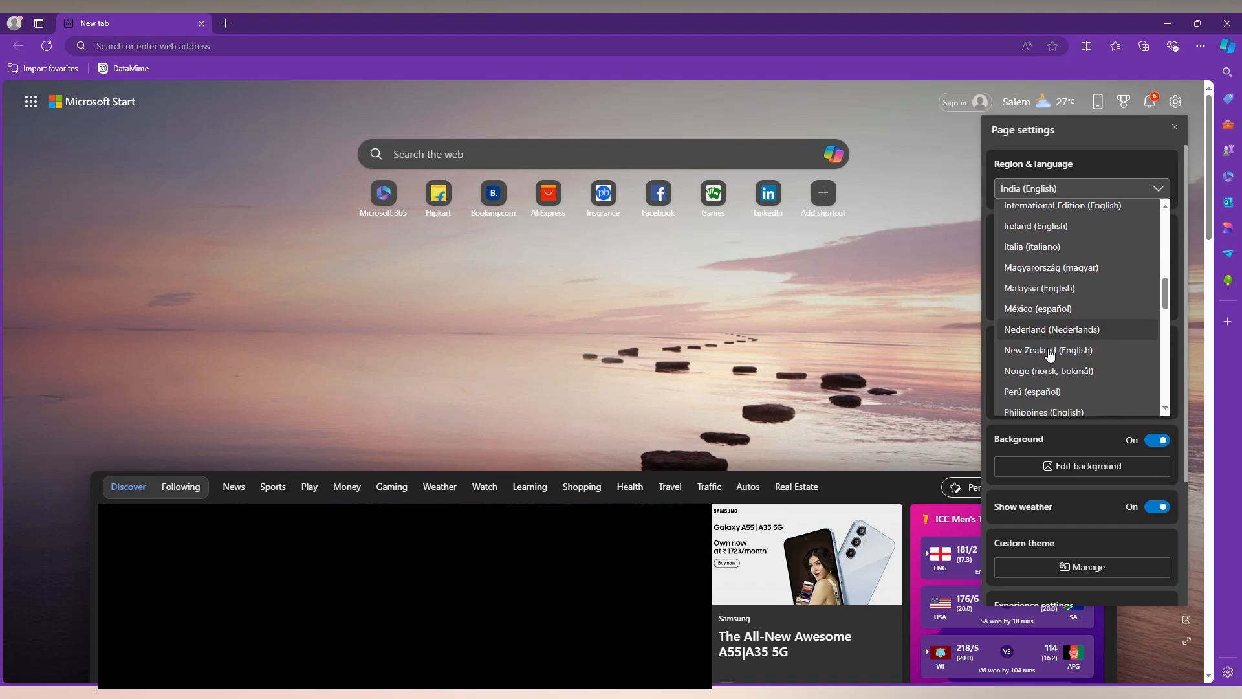
pyautogui.scroll(-3, 1051, 354)
pyautogui.scroll(-3, 1051, 354)
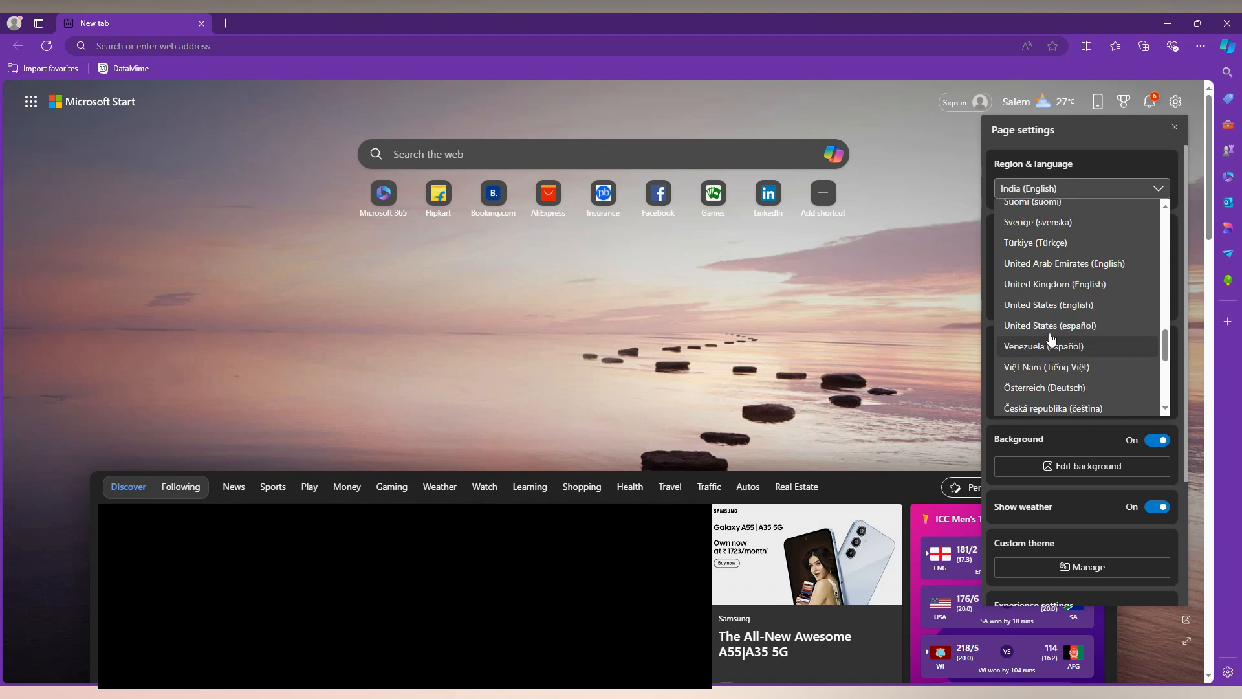
pyautogui.click(1056, 326)
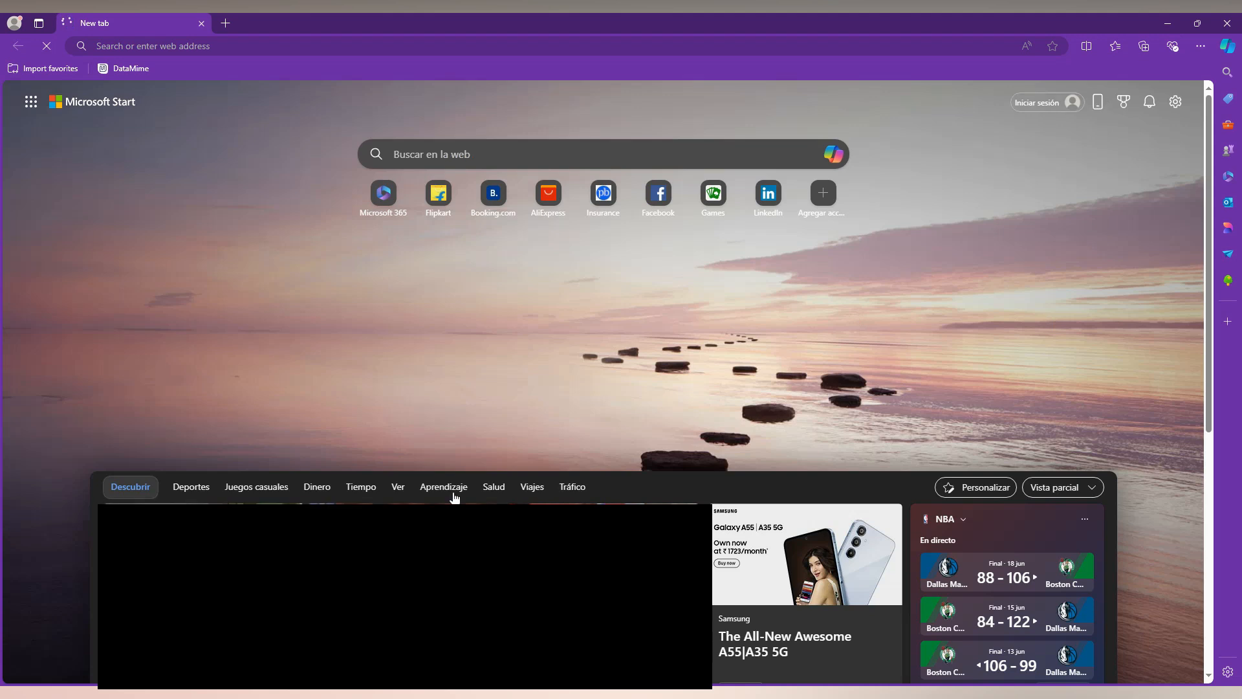
# Switch the new tab page's region to Việt Nam (Tiếng Việt).
pyautogui.click(1176, 102)
pyautogui.click(1140, 189)
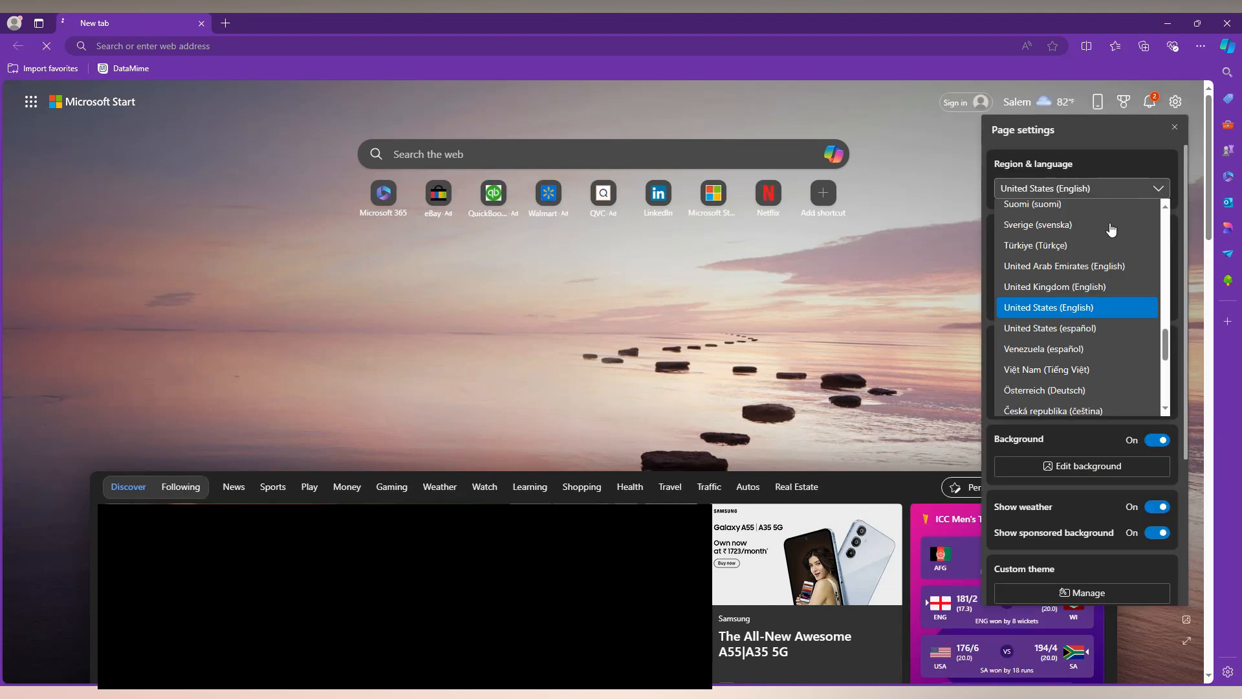
pyautogui.click(1075, 369)
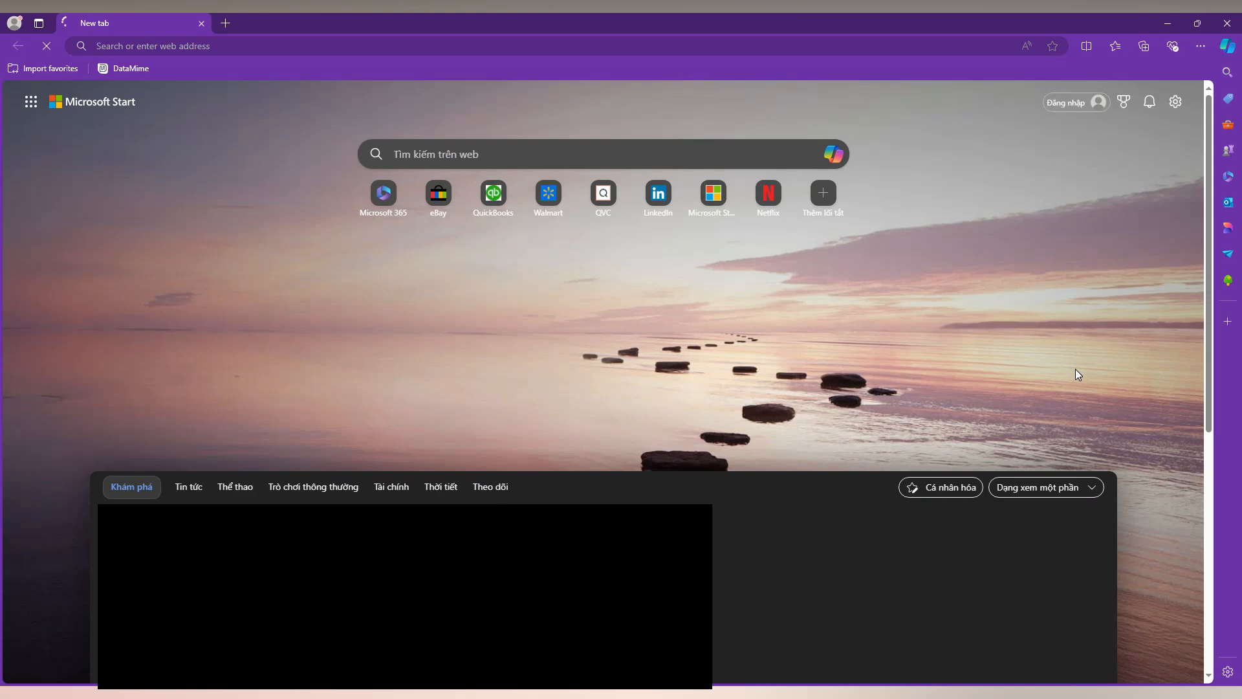
# Switch the region again to Egypt (Arabic) so the feed appears in Arabic.
pyautogui.click(1175, 102)
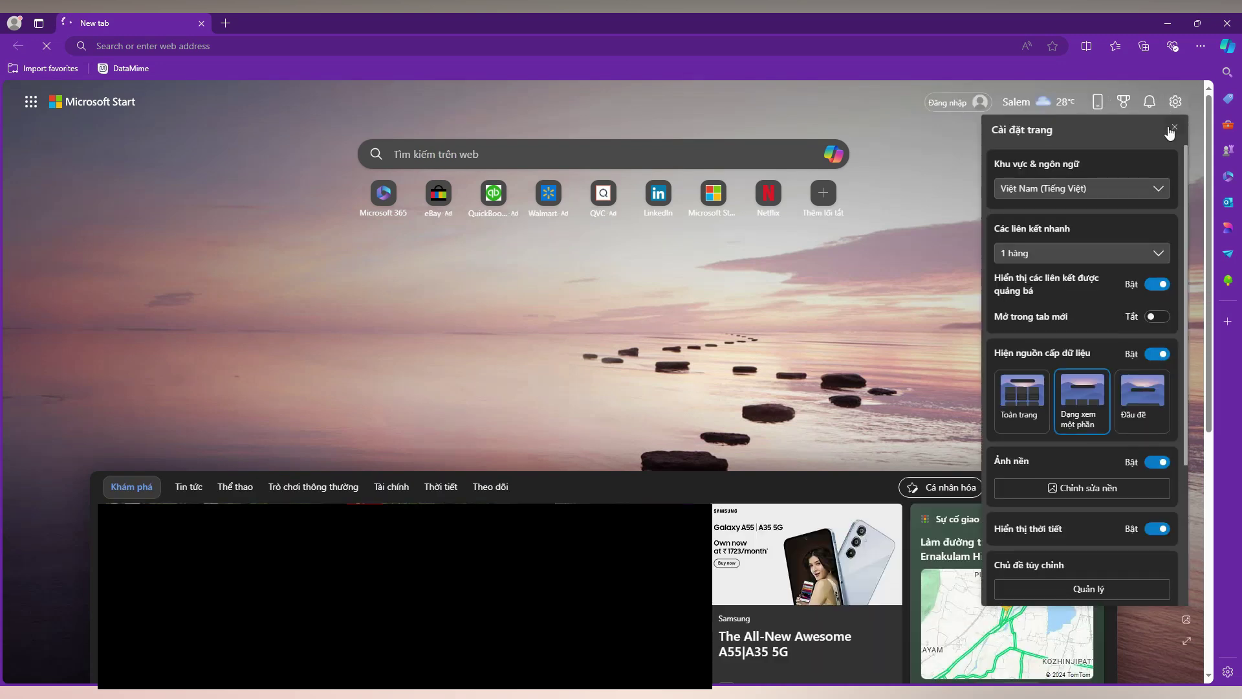
pyautogui.click(1157, 189)
pyautogui.scroll(-5, 1088, 360)
pyautogui.scroll(-1, 1088, 359)
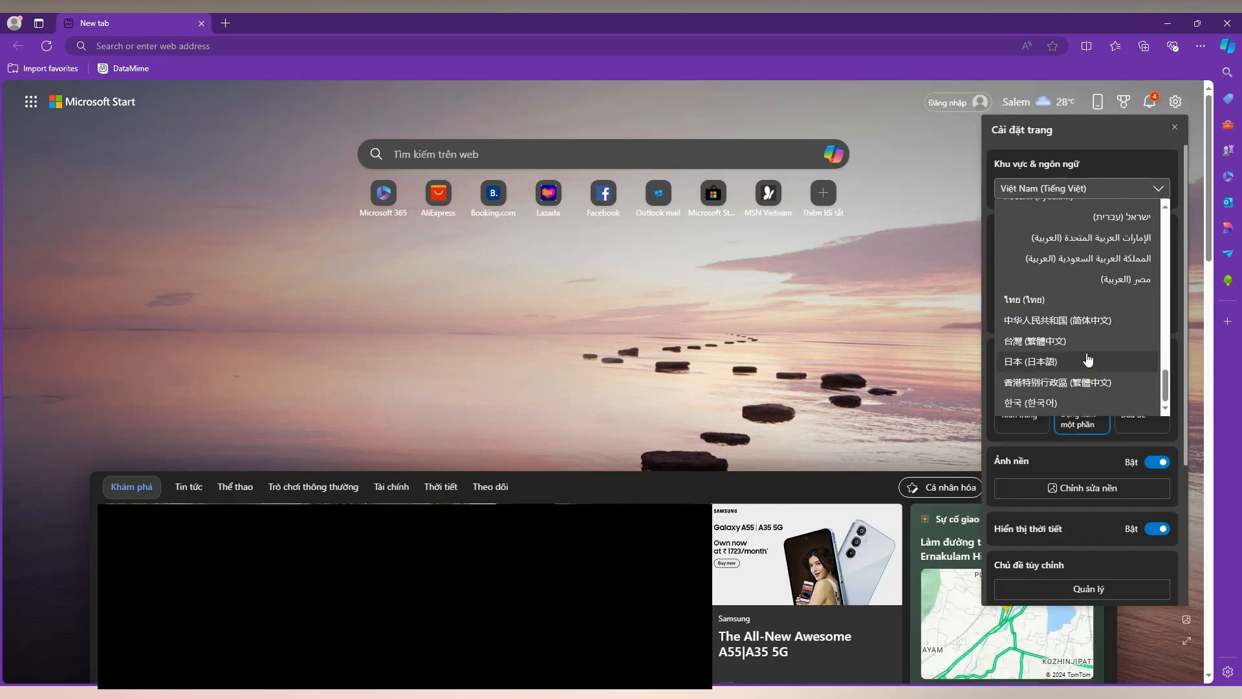
pyautogui.click(1075, 282)
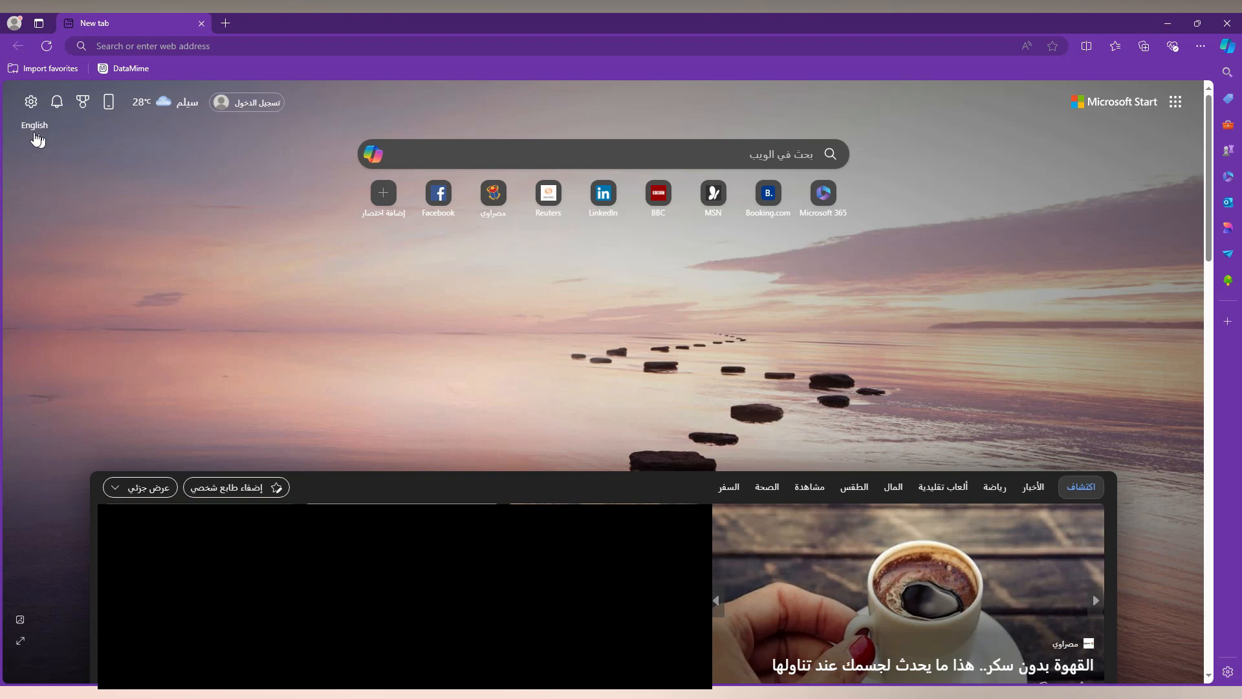
# Revisit the Region & language list and close Page settings, keeping Egypt (Arabic).
pyautogui.click(32, 102)
pyautogui.click(65, 190)
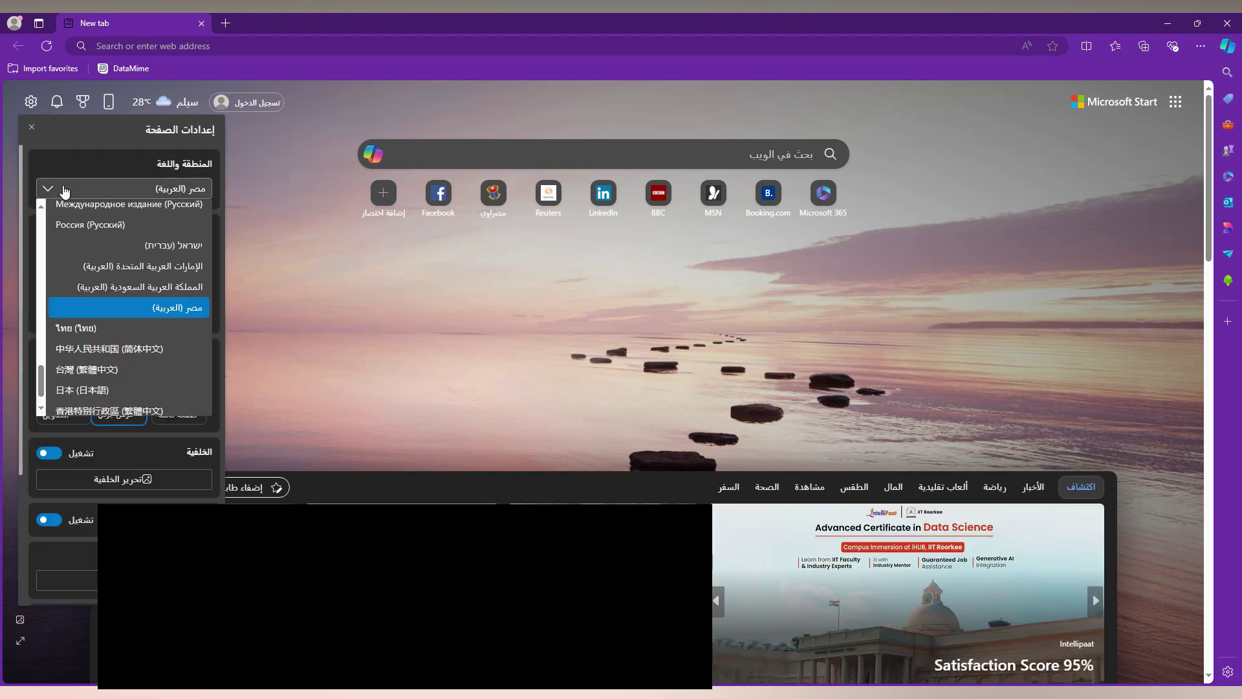
pyautogui.click(233, 158)
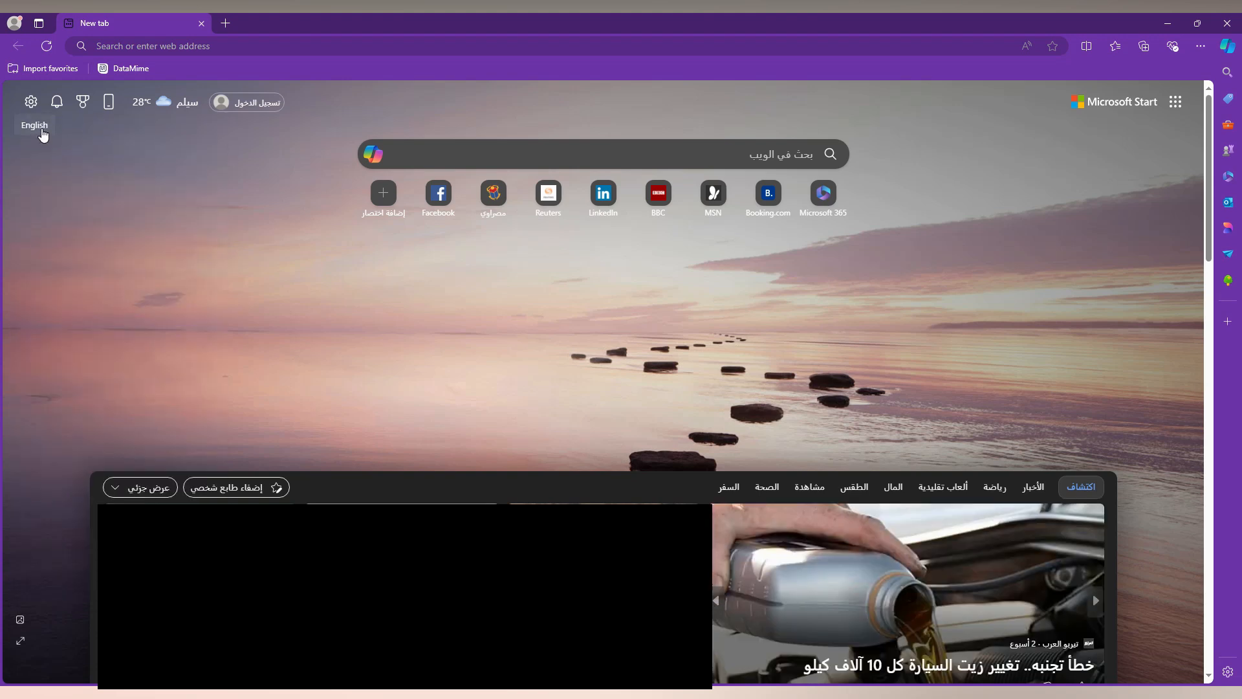